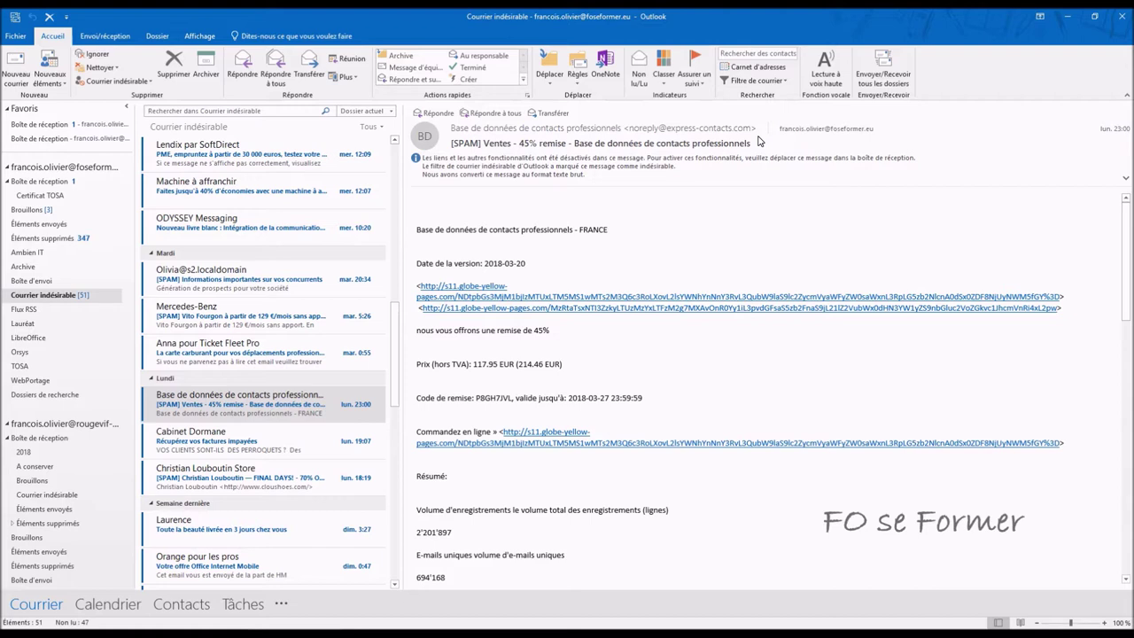
Copy the sender's e-mail address from the contact card of the open "Ventes - 45% remise" message
click(634, 127)
click(634, 128)
drag(766, 157, 666, 159)
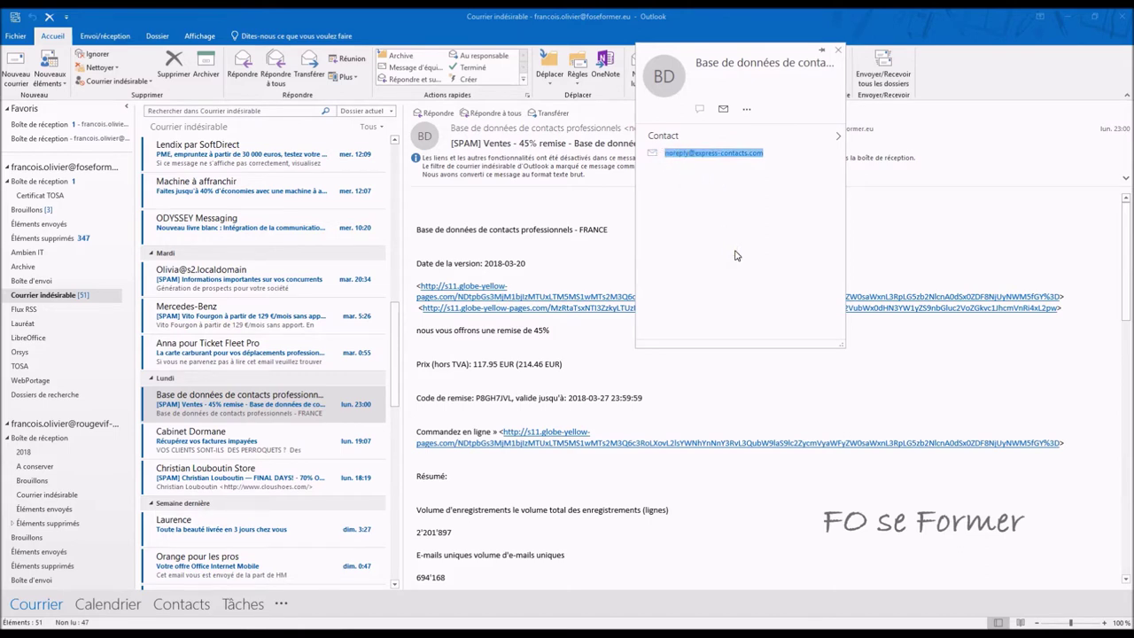
click(836, 51)
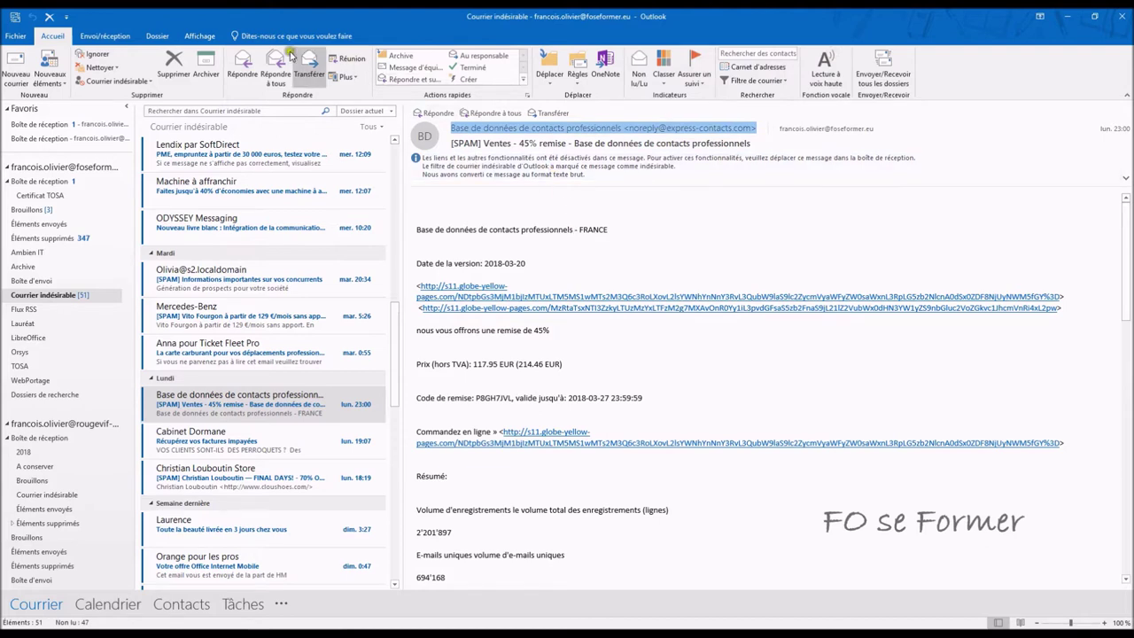
Add a conditional formatting rule named Test to the view settings of the Courrier indésirable folder
click(200, 43)
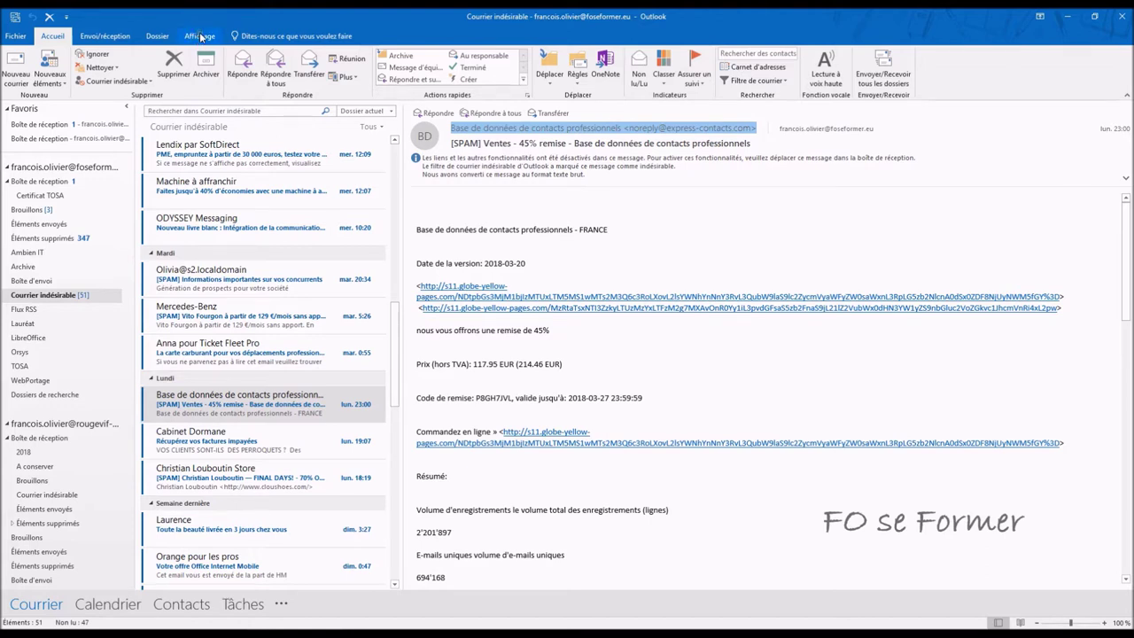
click(200, 37)
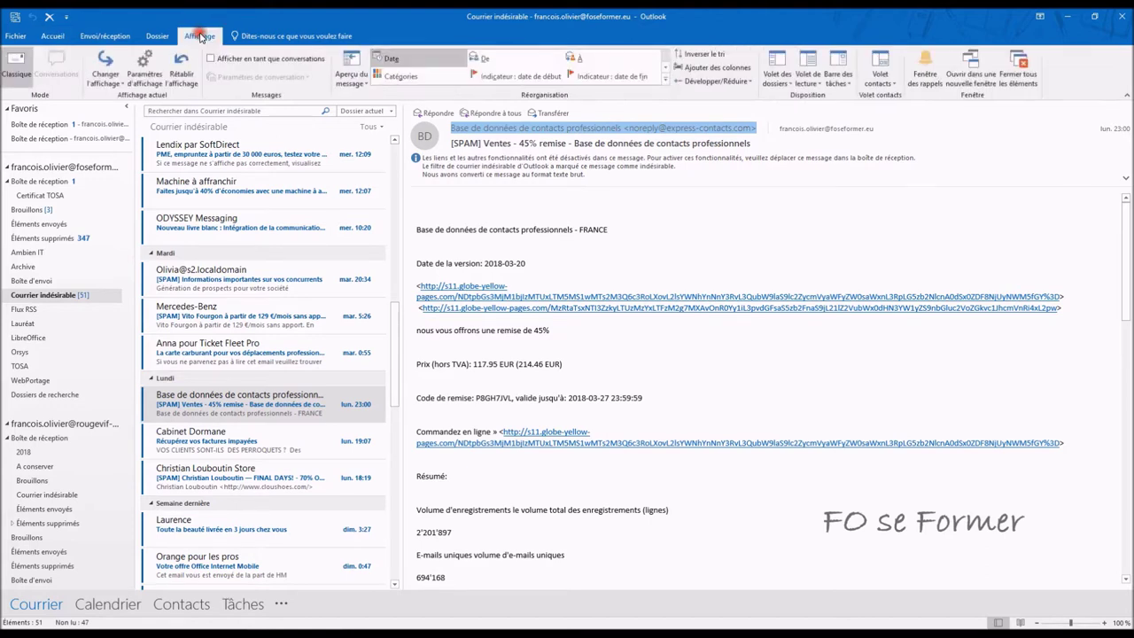
click(140, 64)
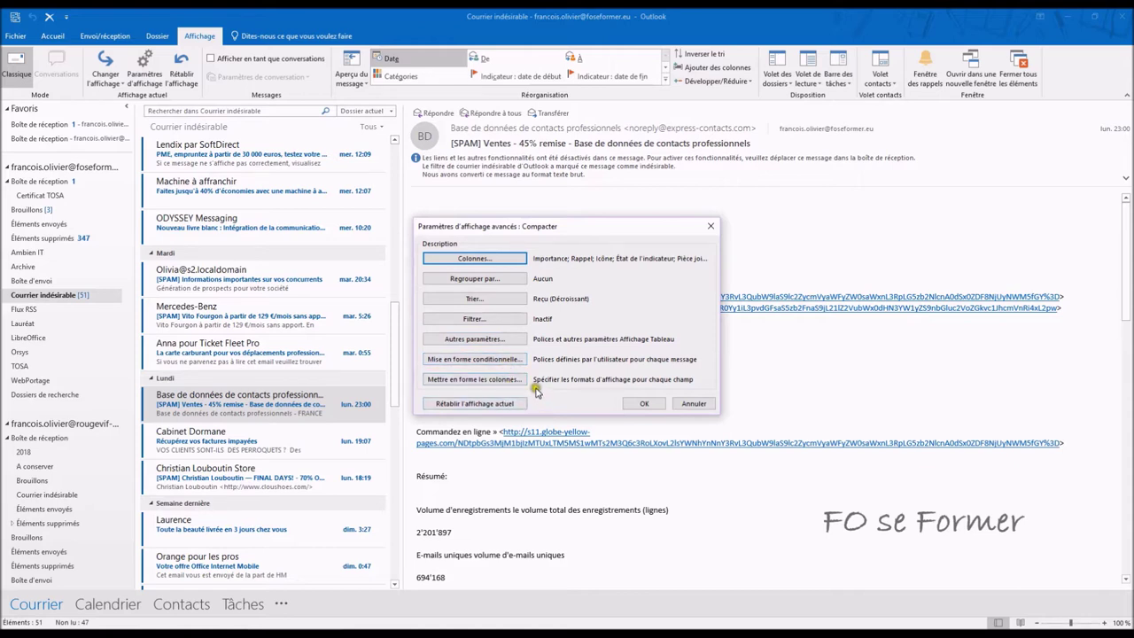
click(487, 360)
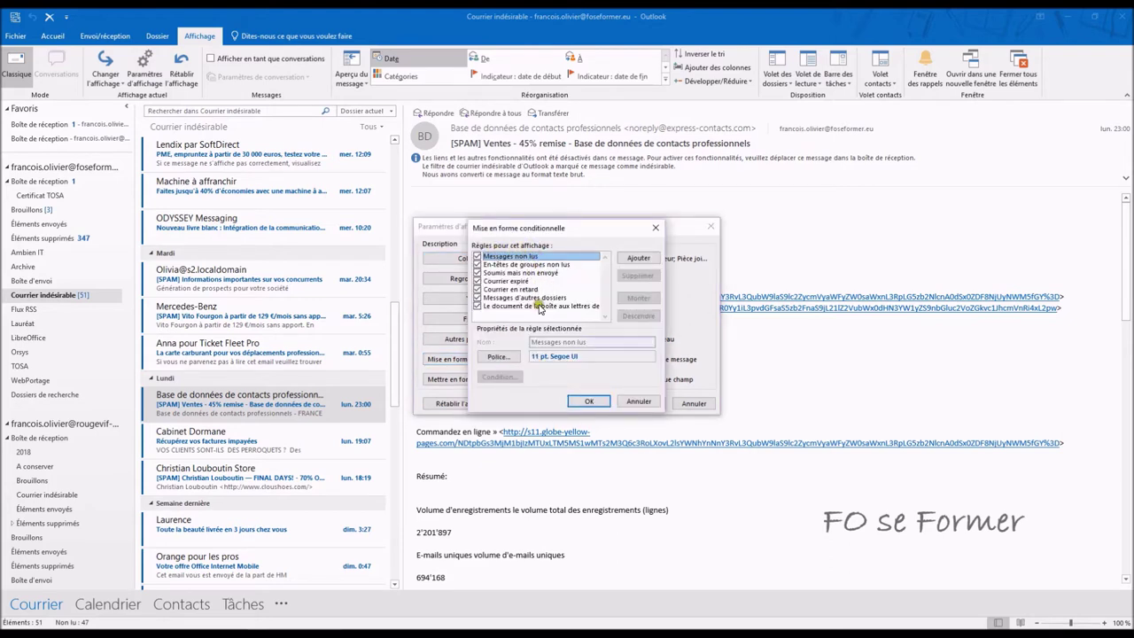
click(636, 259)
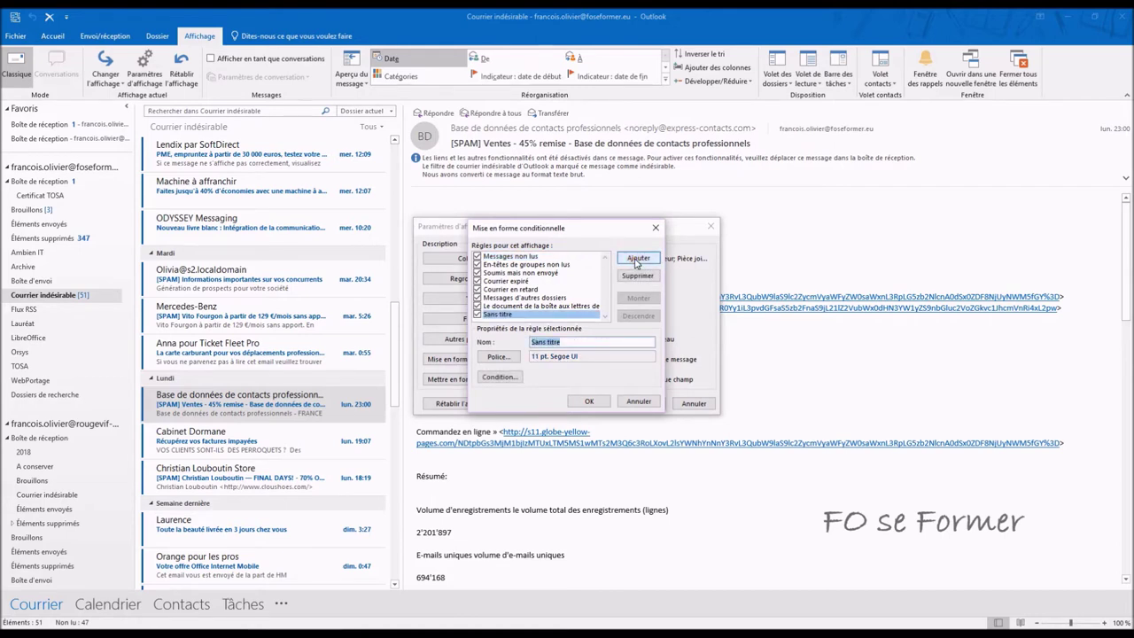
text(Test)
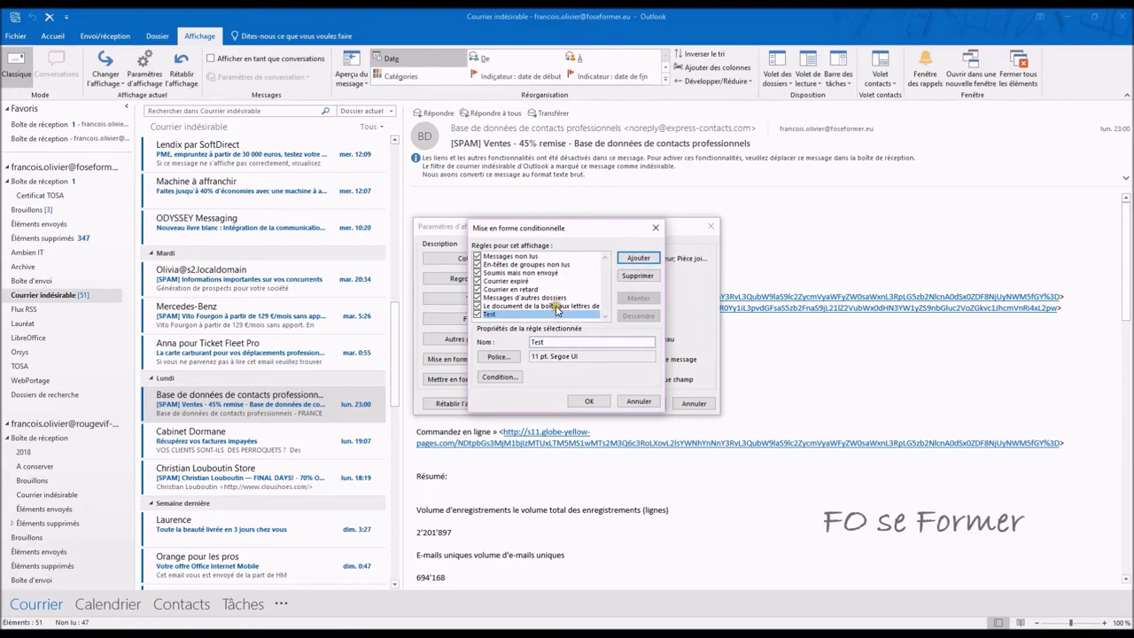
Choose Arial Rounded MT as the font of the Test rule
click(511, 361)
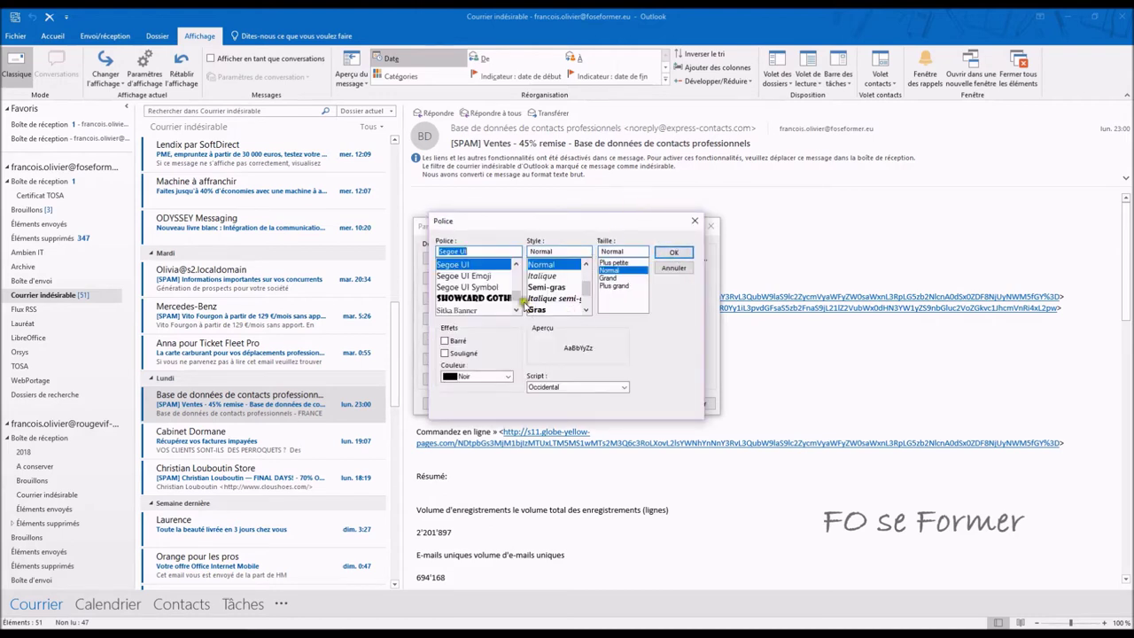
scroll(517, 301, up, 15)
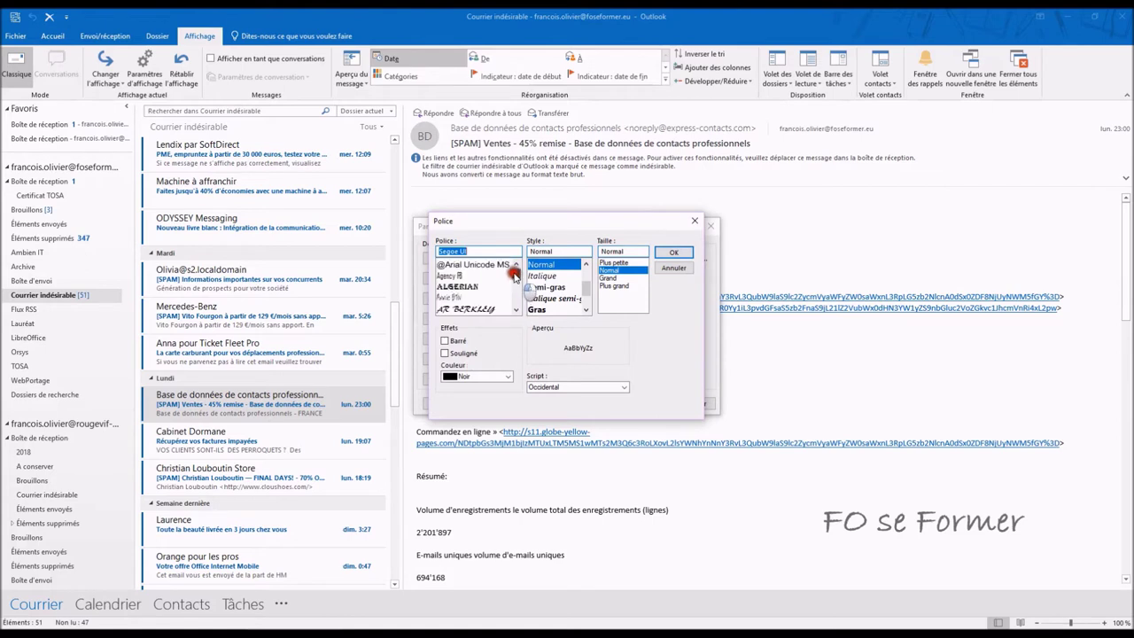
click(517, 309)
click(517, 308)
click(517, 308)
click(517, 308)
click(517, 309)
click(517, 308)
click(517, 308)
click(518, 308)
text(A)
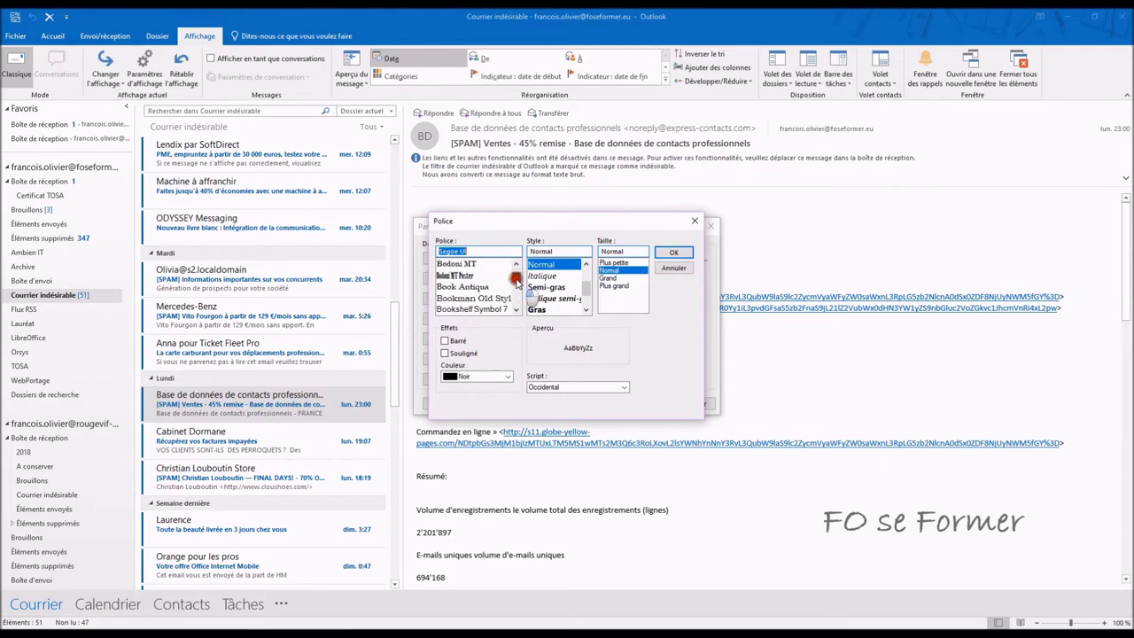
text(rial)
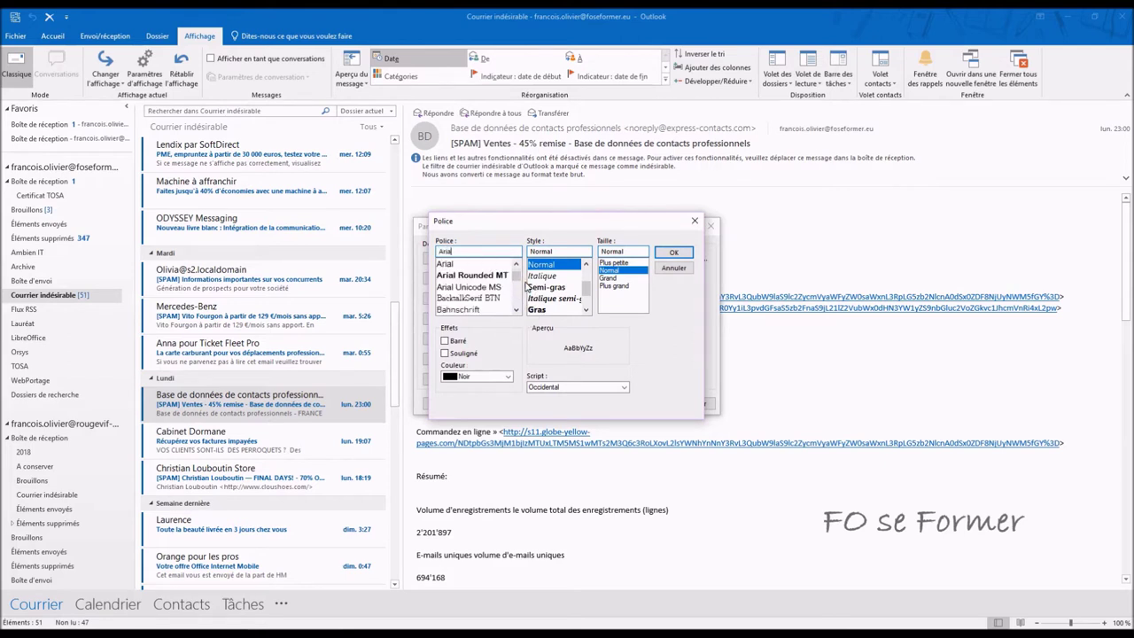
click(479, 275)
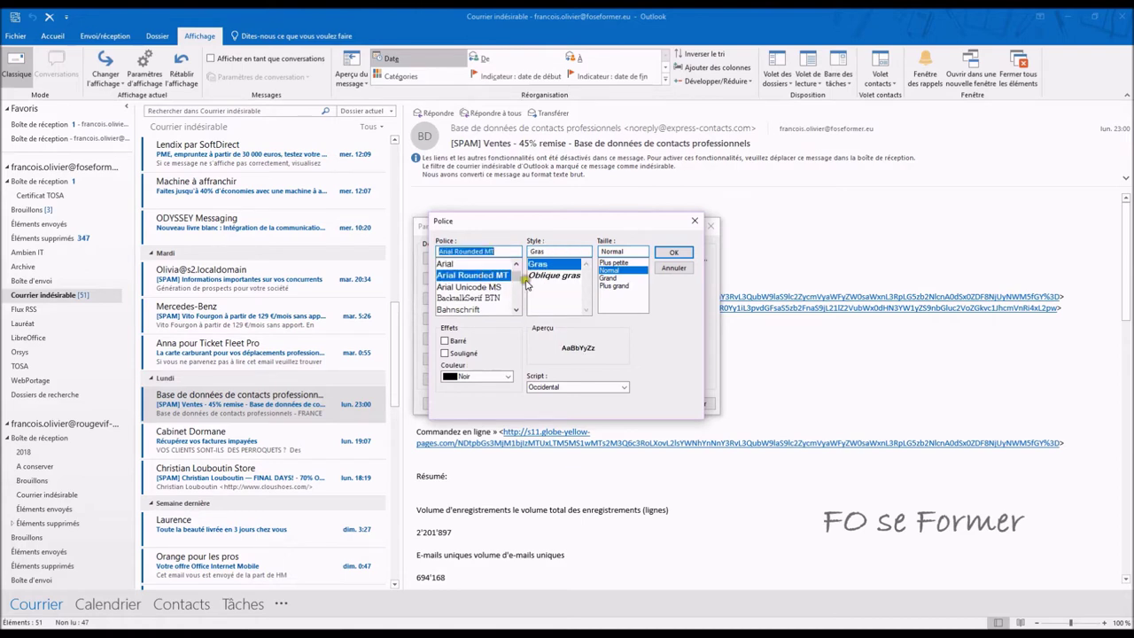
Set the Test rule's font size to Plus grand and its colour to Rouge
click(612, 287)
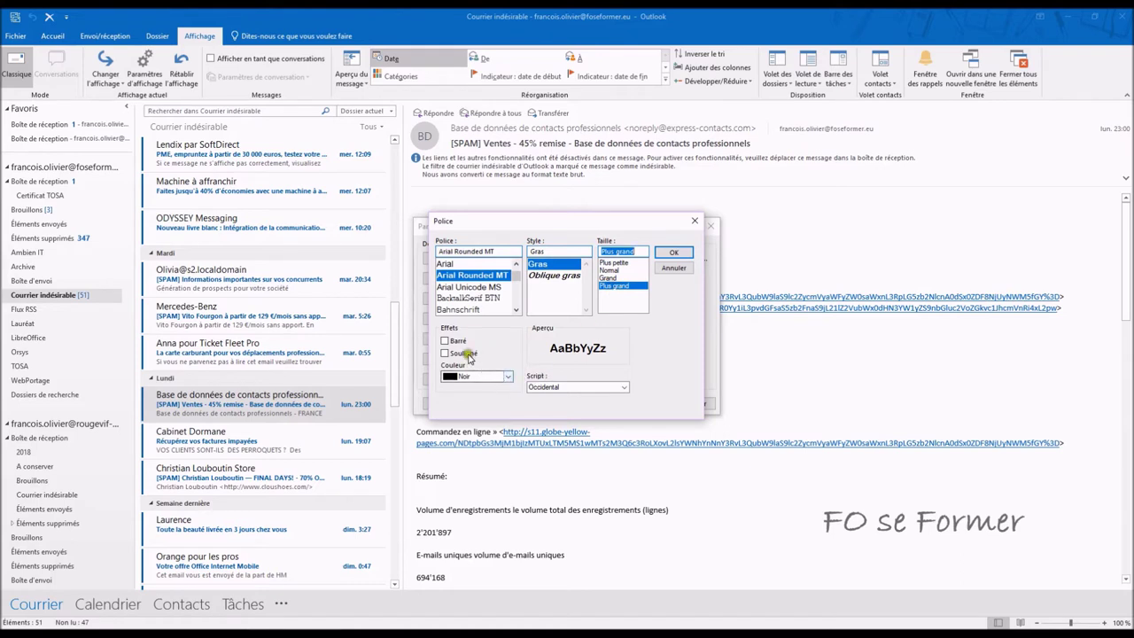
click(507, 378)
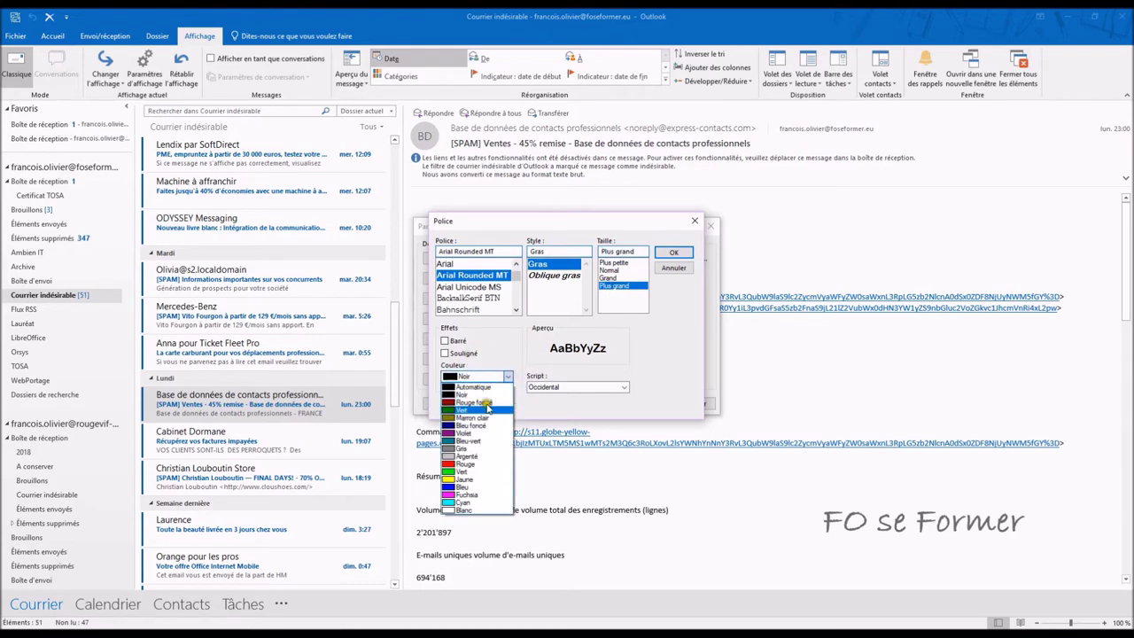
click(473, 465)
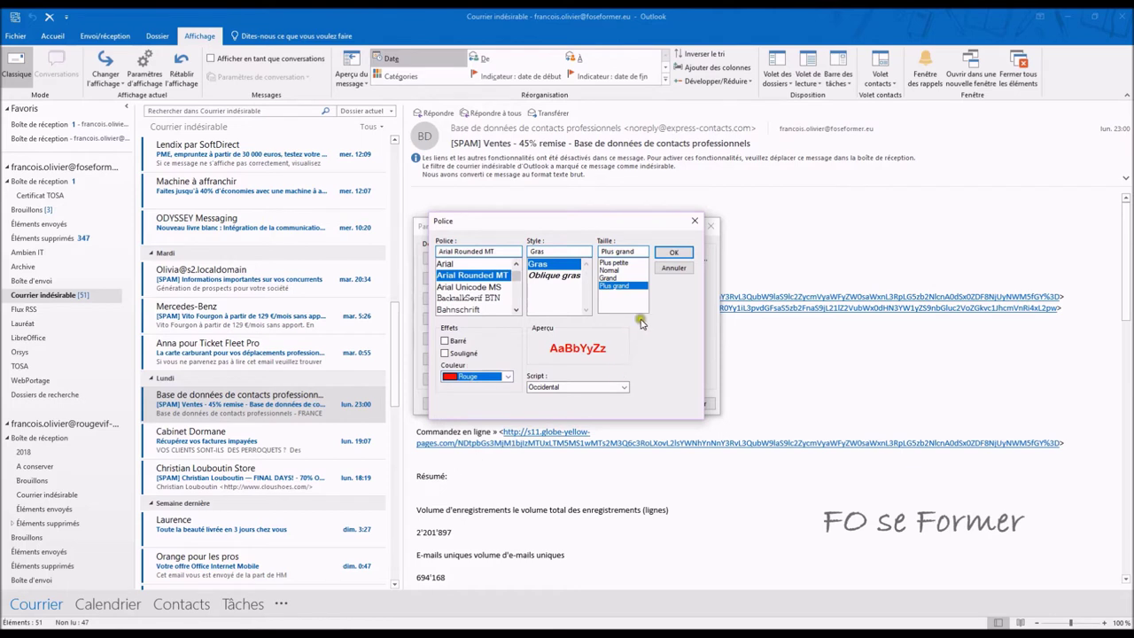
click(672, 252)
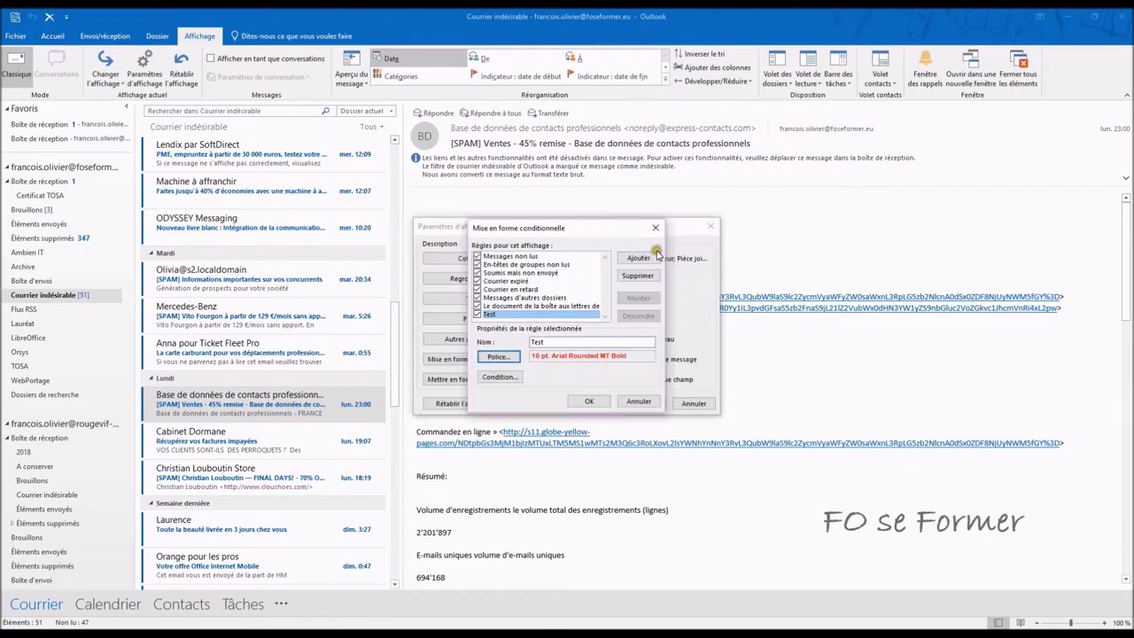
Open the Test rule's condition and examine the sender, date, Autres choix and Options avancées criteria
click(518, 378)
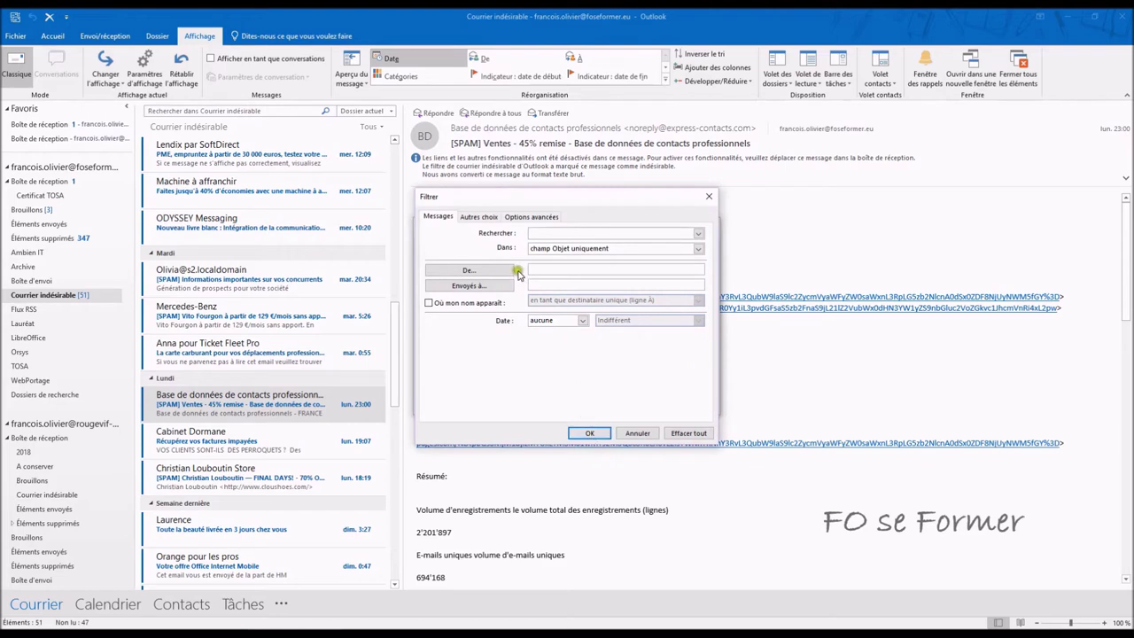
click(486, 273)
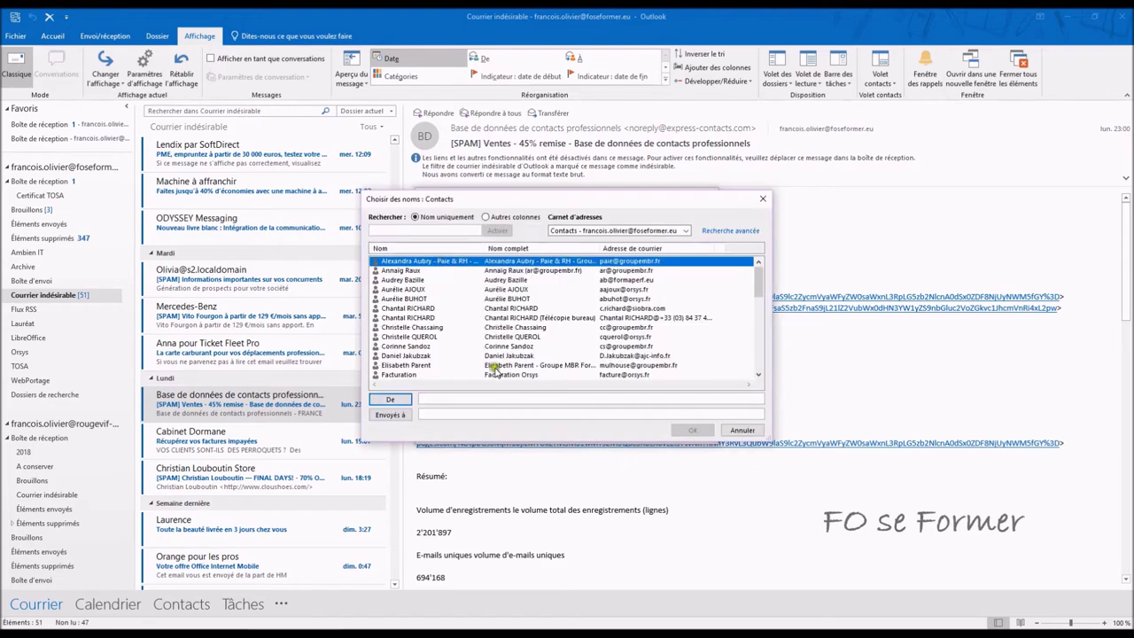
click(742, 429)
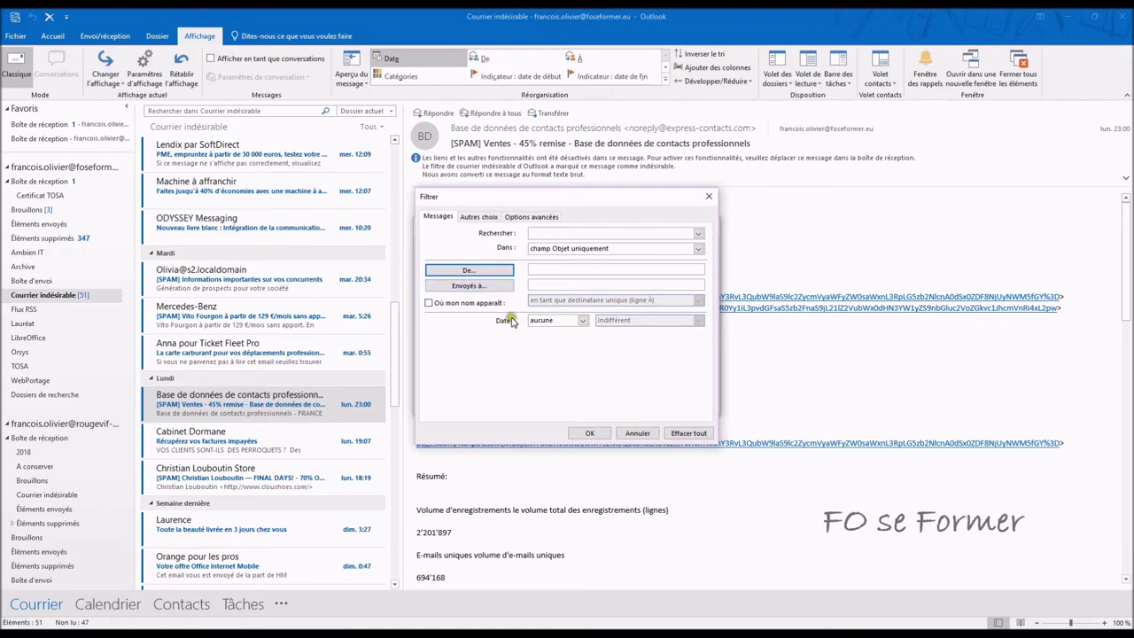
click(582, 323)
click(584, 323)
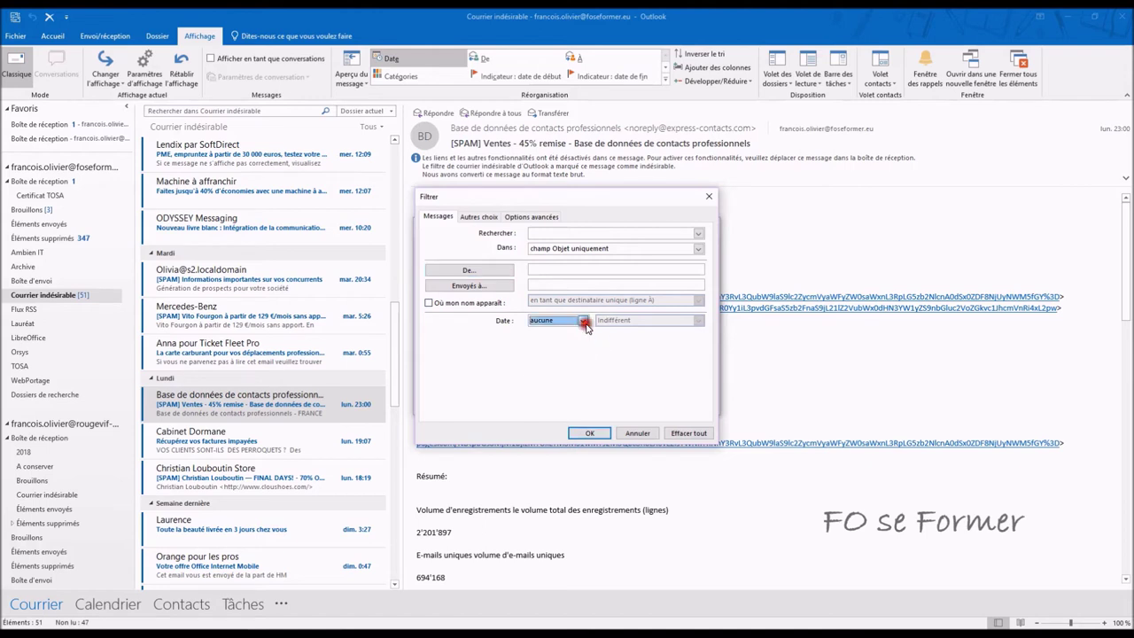
click(583, 321)
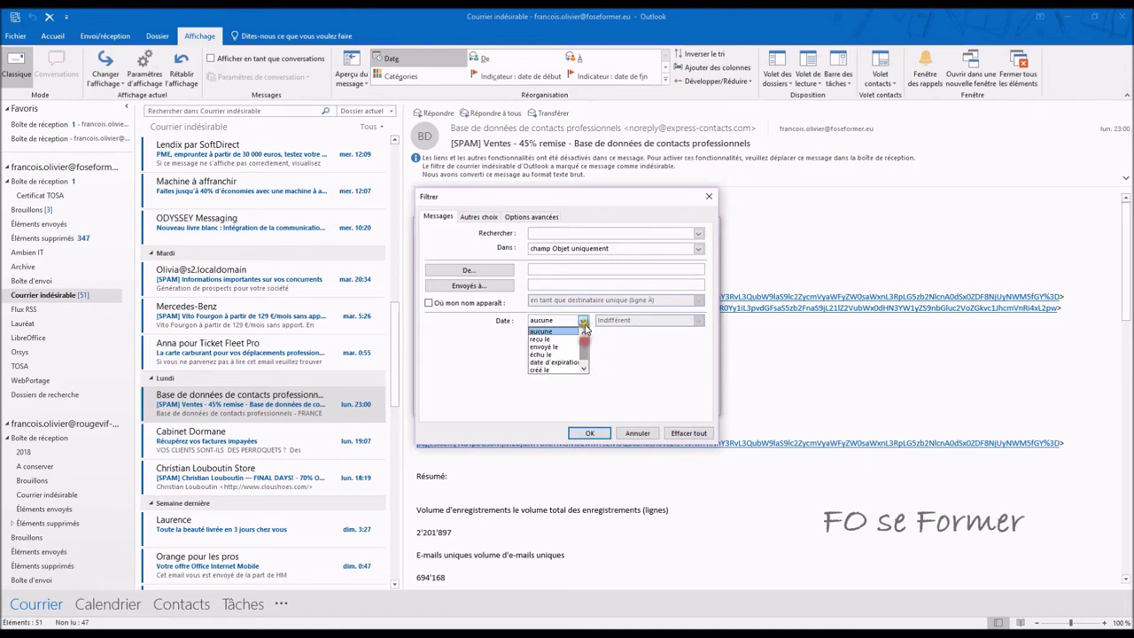
click(584, 323)
click(478, 218)
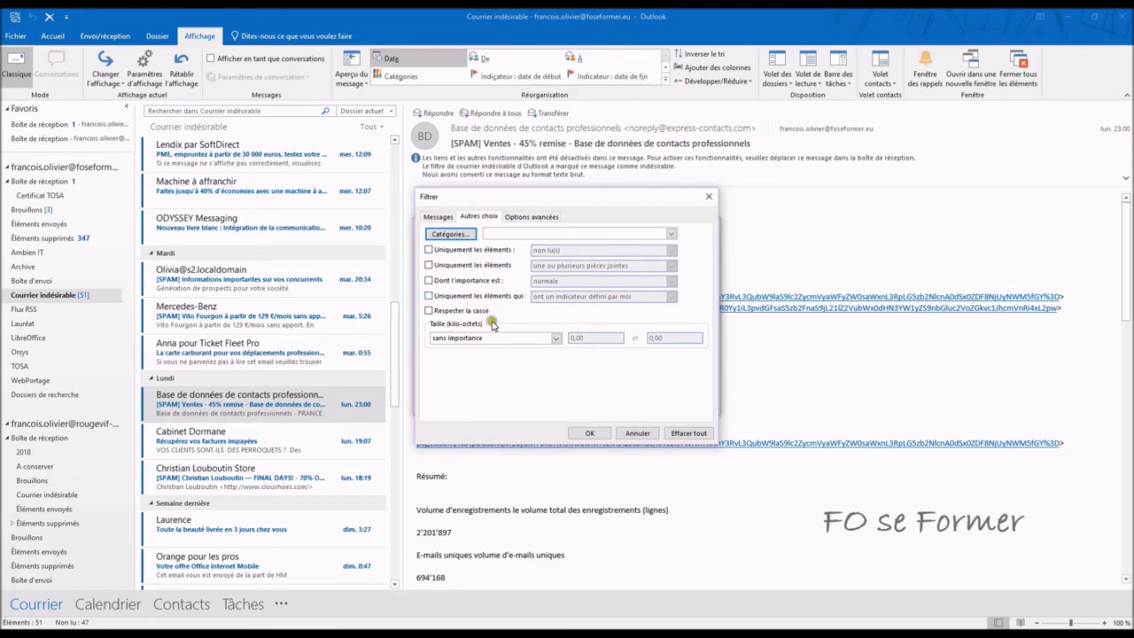
click(531, 217)
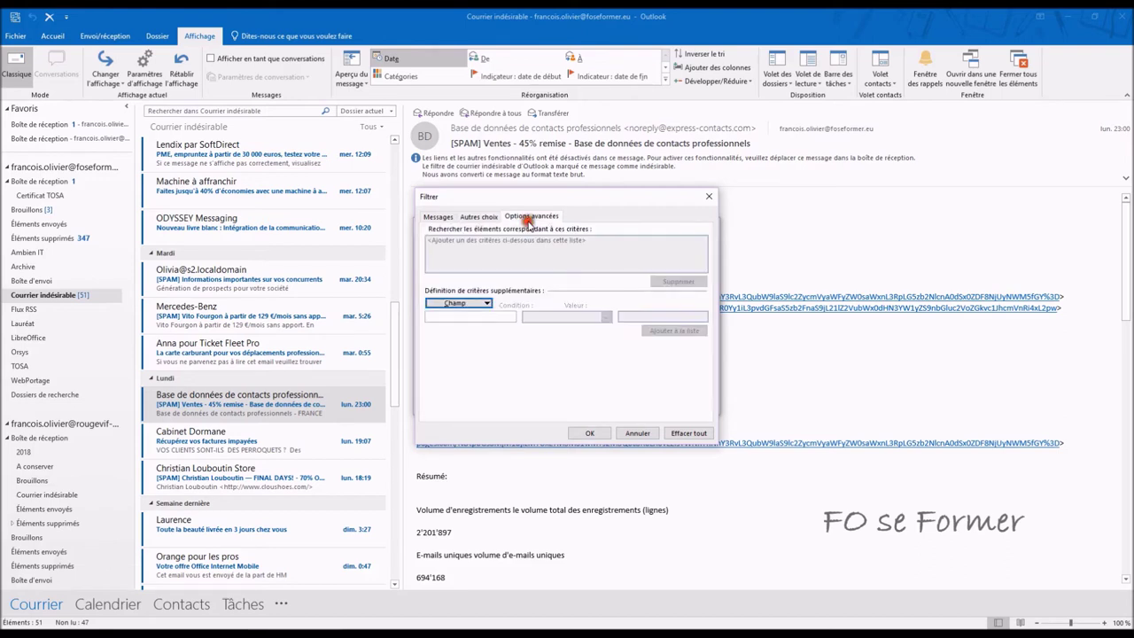
Paste the copied sender address as the De criterion of the Test rule and apply the view settings
click(449, 217)
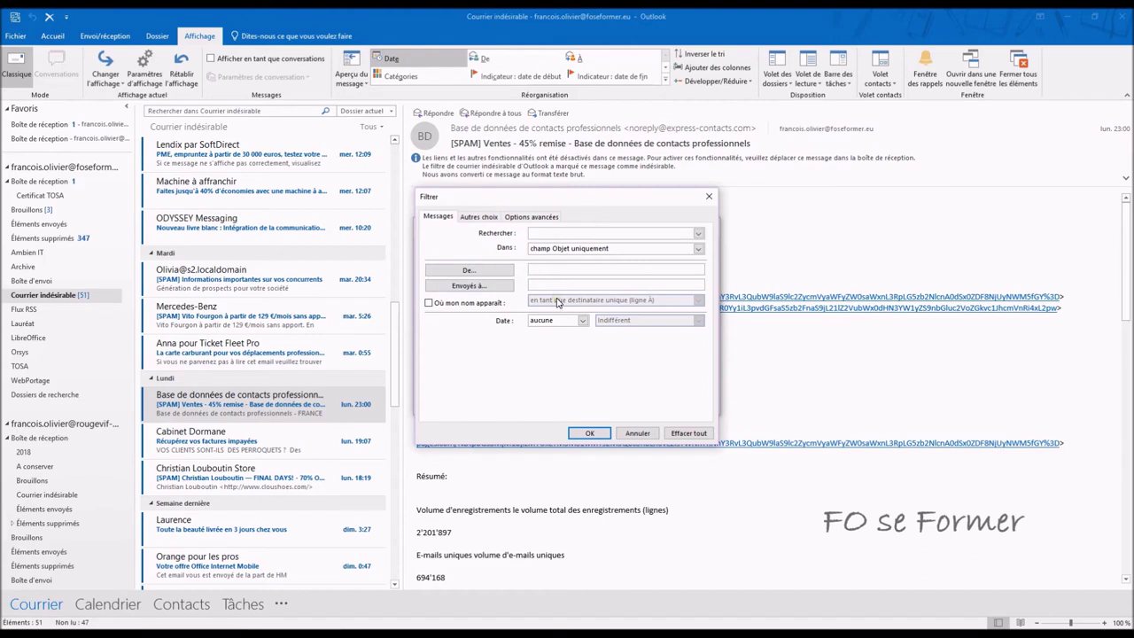
key(ctrl+v)
click(592, 433)
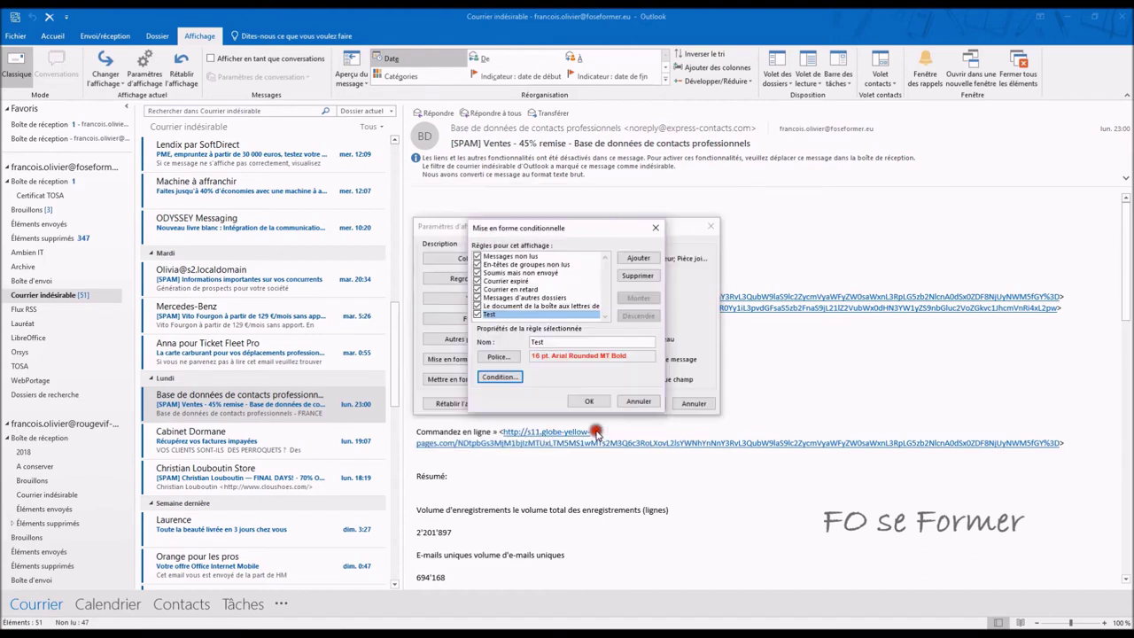
click(591, 401)
click(642, 404)
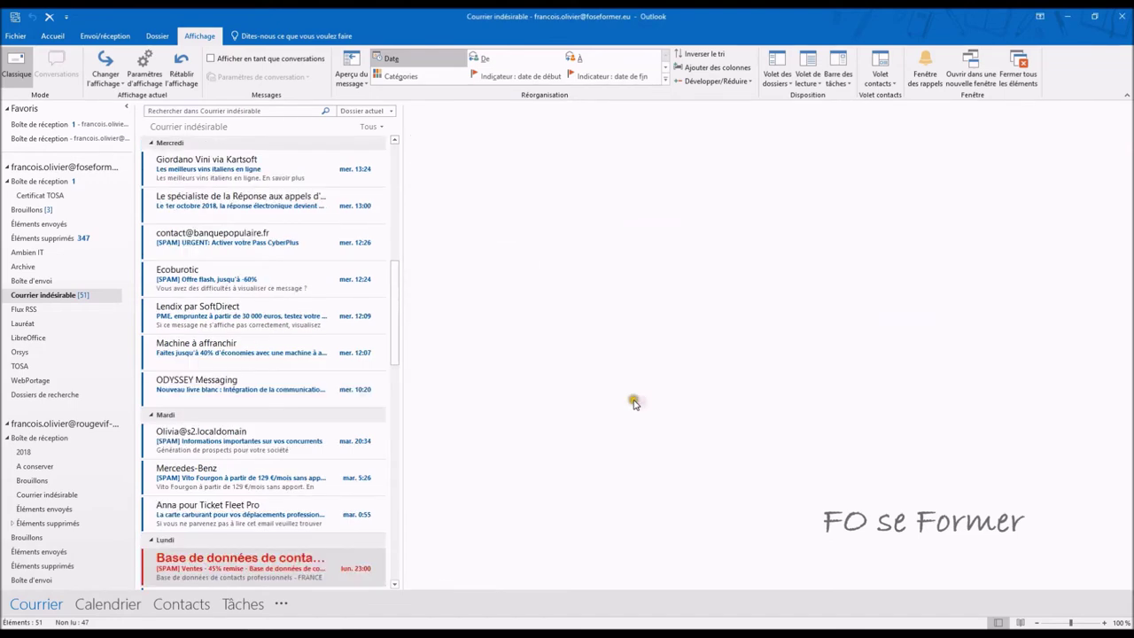
Open the Geolocalisation message from today's messages in the Courrier indésirable folder
scroll(296, 504, down, 2)
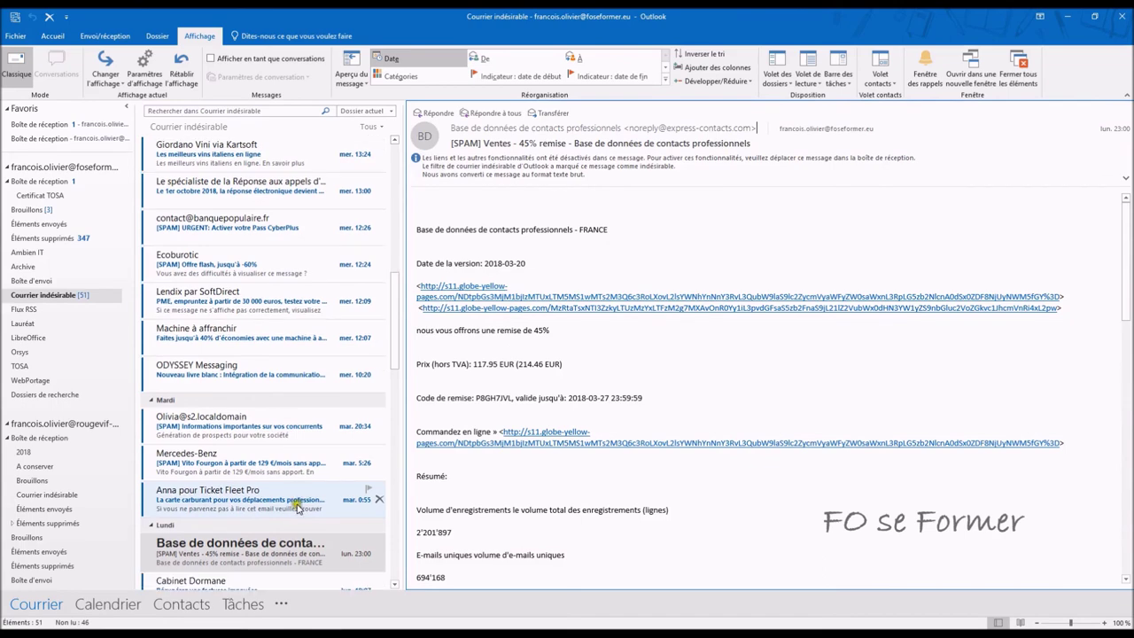
scroll(266, 398, up, 6)
scroll(256, 345, up, 8)
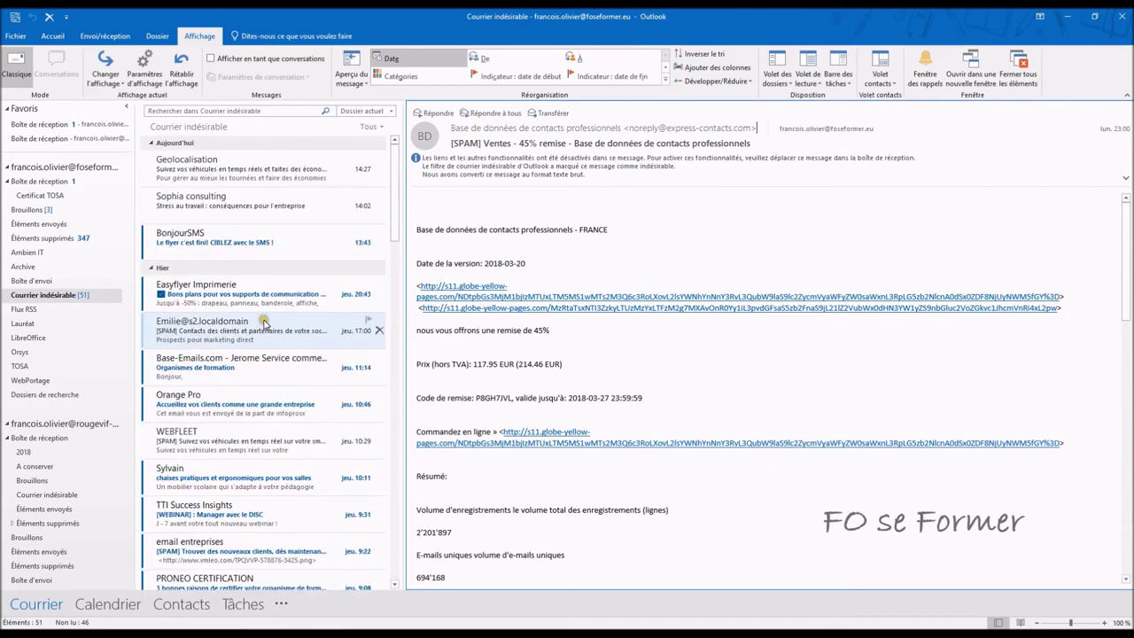
click(248, 161)
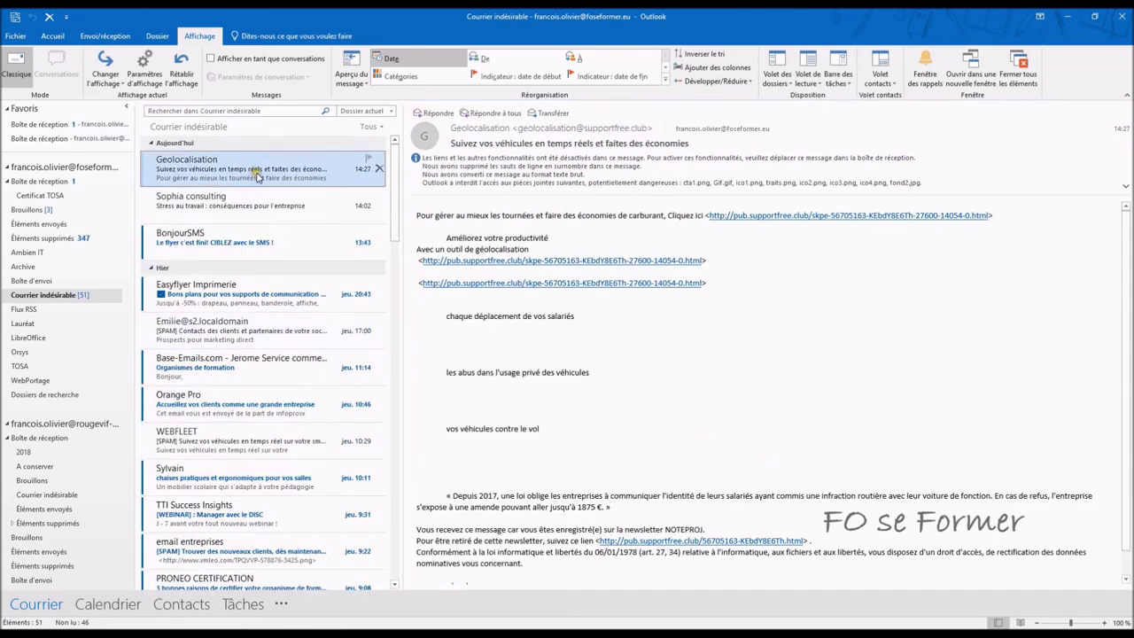
Examine the Courrier indésirable message list for messages formatted by the Test rule
scroll(258, 175, down, 6)
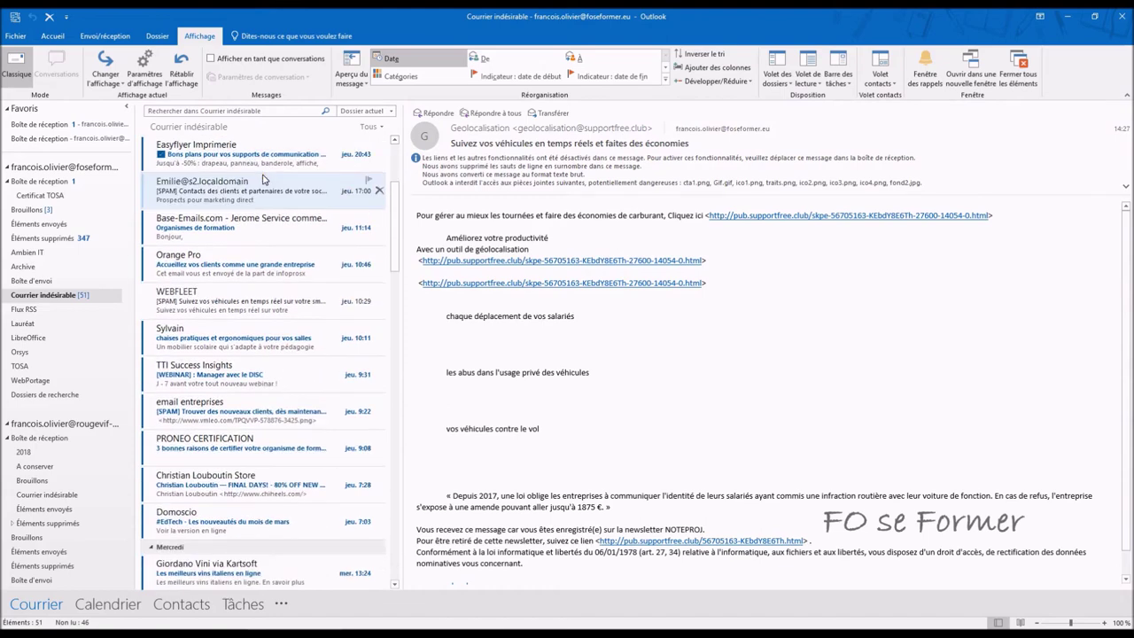
scroll(262, 180, down, 12)
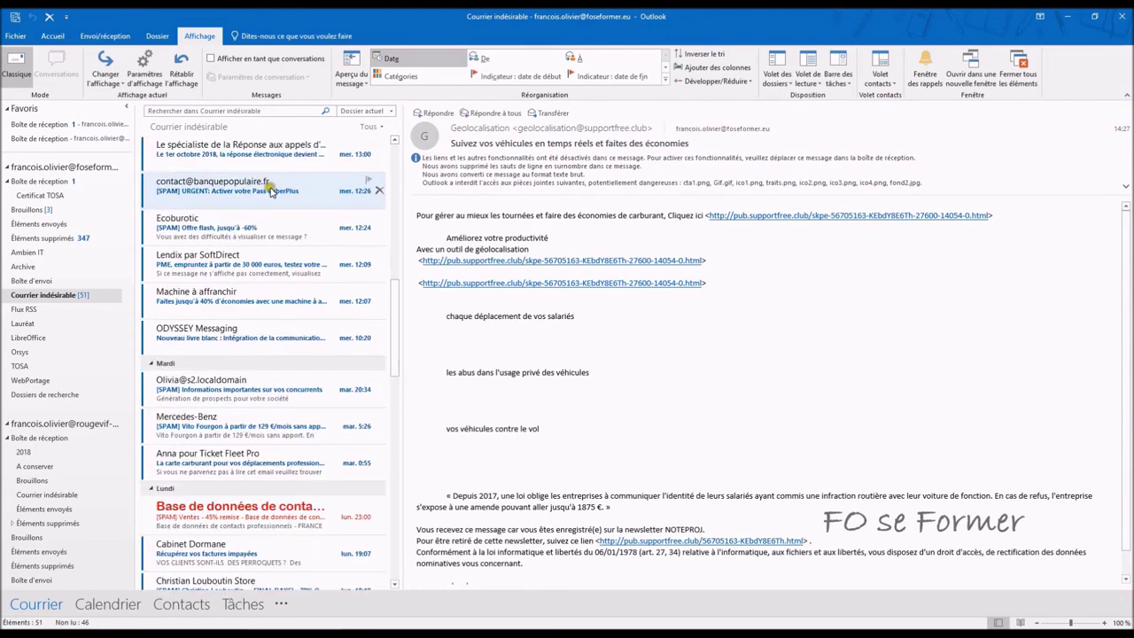
scroll(272, 195, down, 2)
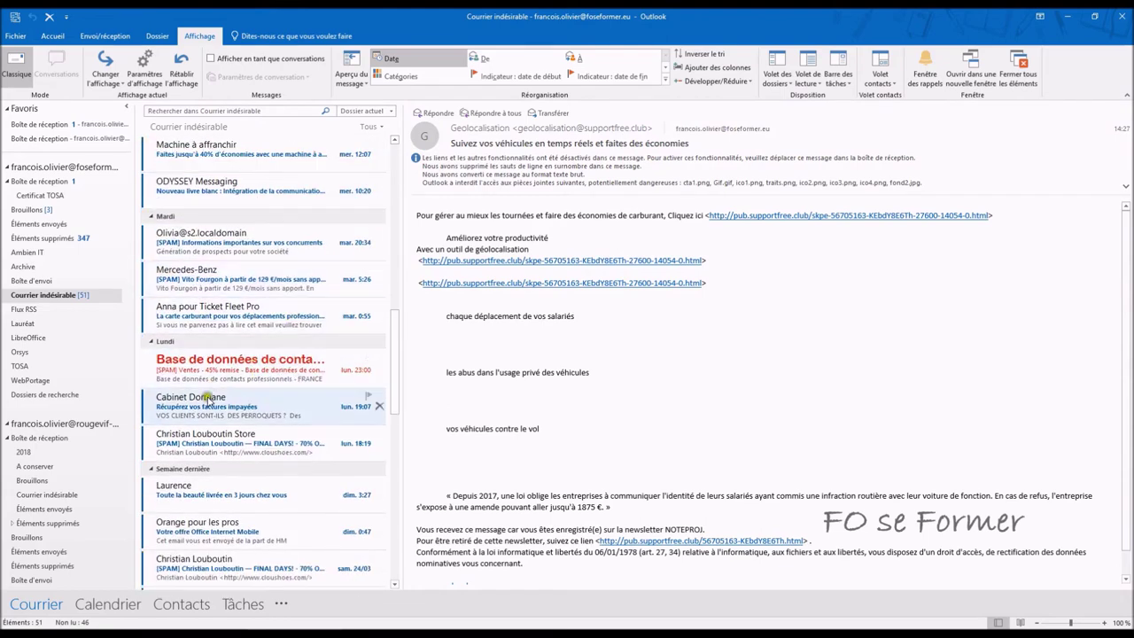
scroll(293, 359, down, 1)
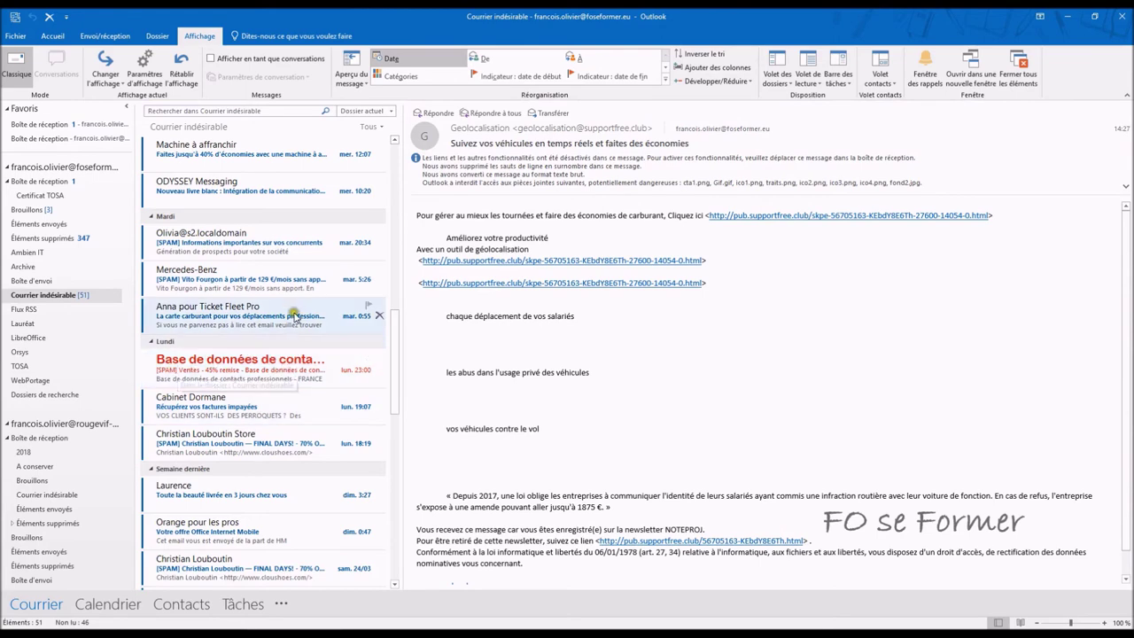
scroll(299, 337, down, 8)
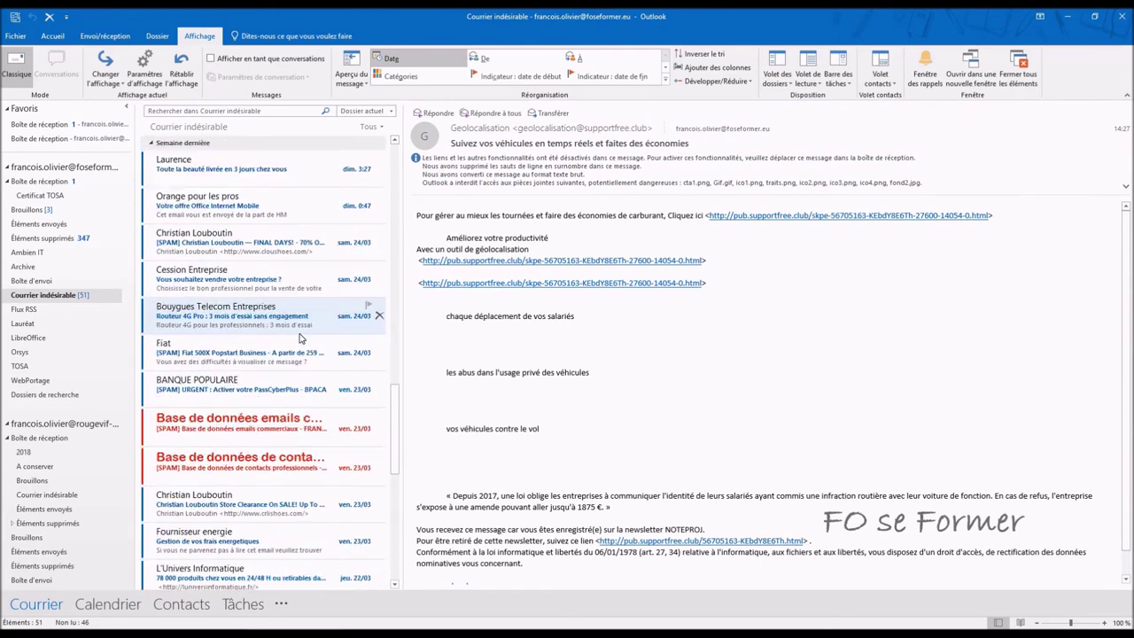
scroll(288, 415, down, 8)
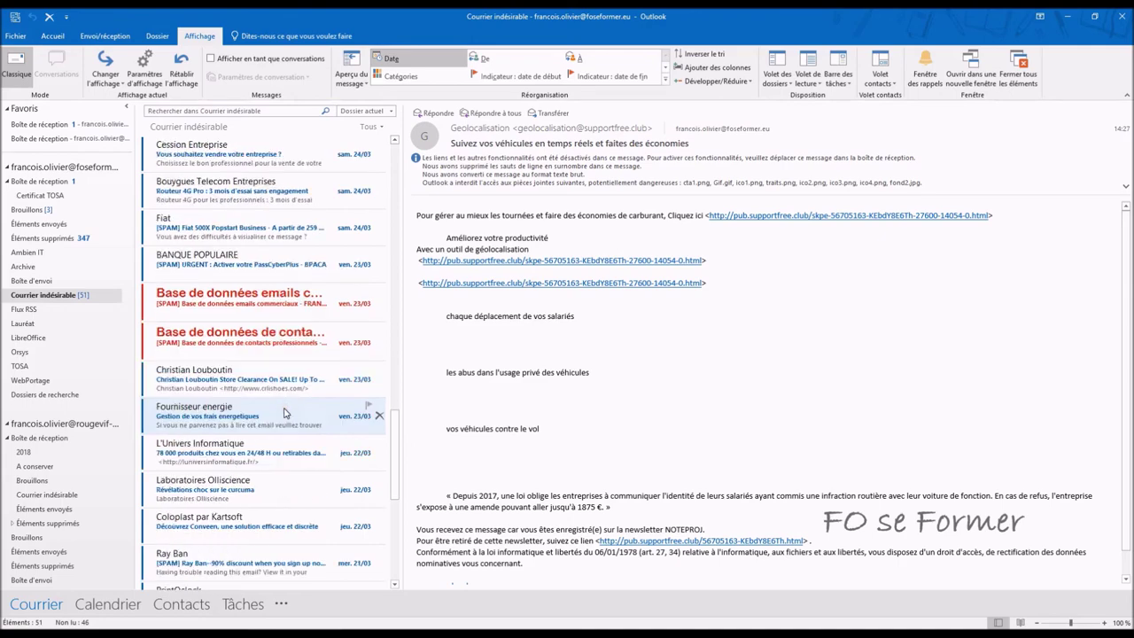
scroll(284, 413, down, 5)
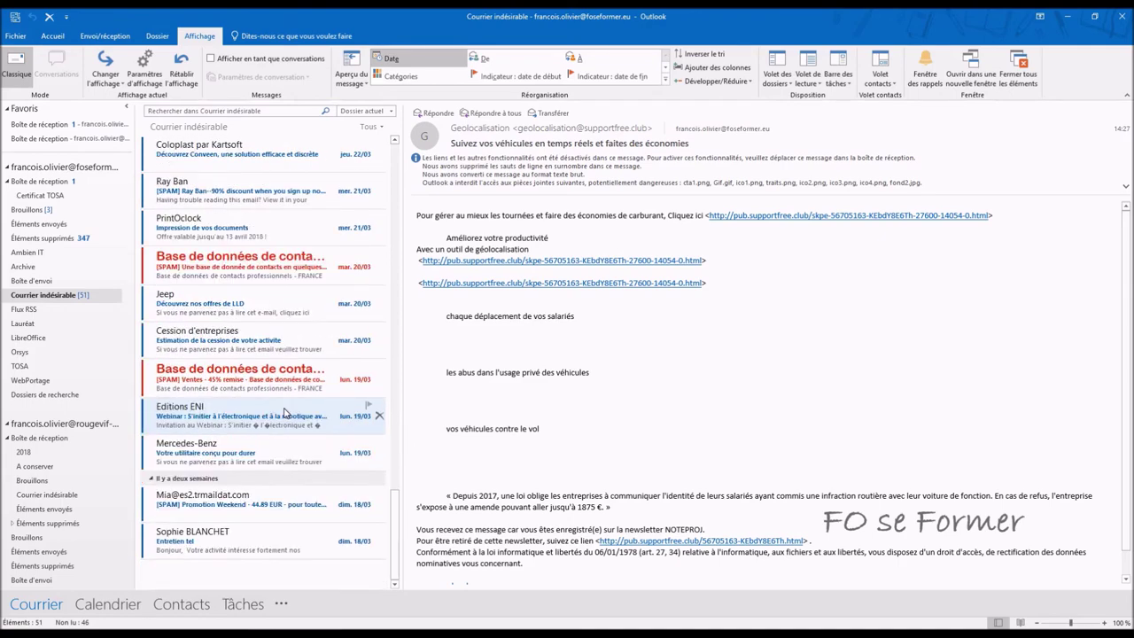
scroll(284, 413, up, 15)
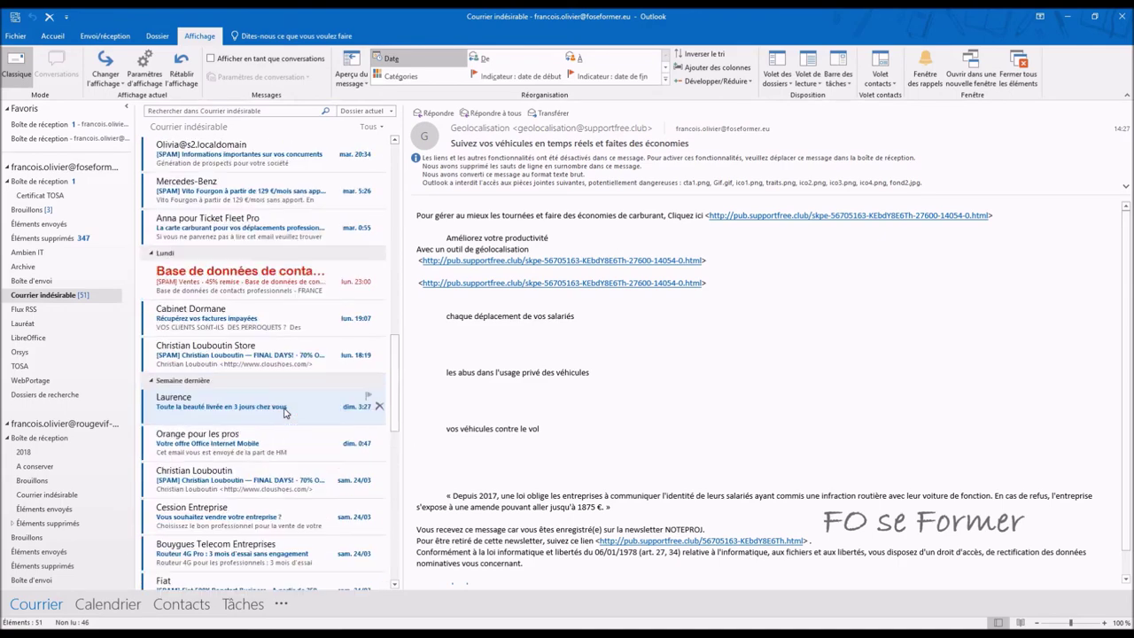
scroll(284, 413, up, 15)
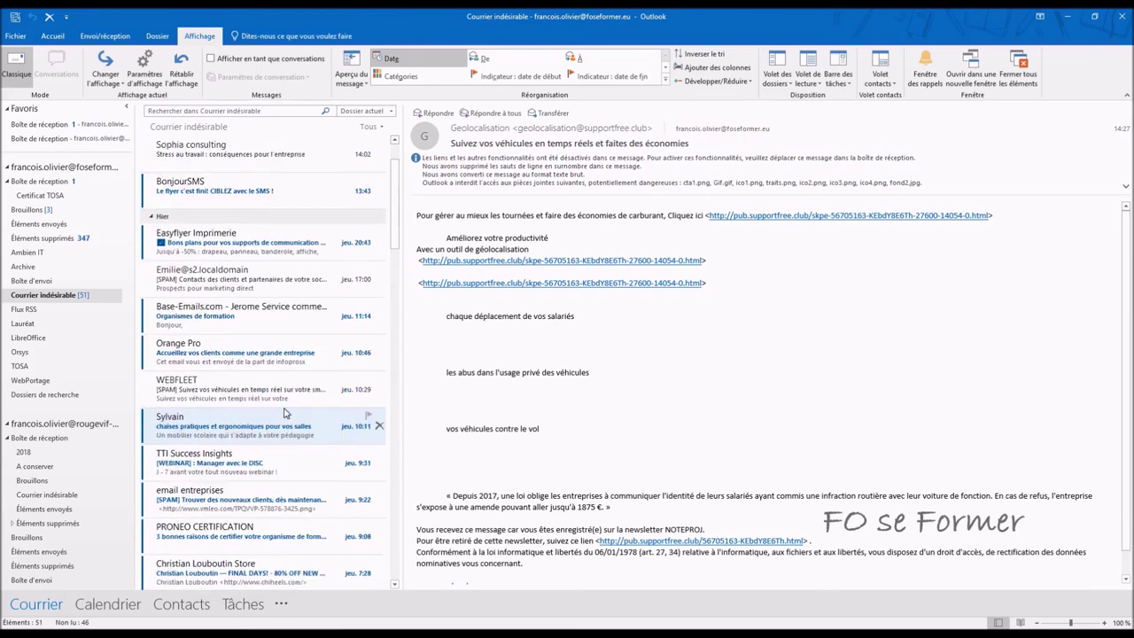